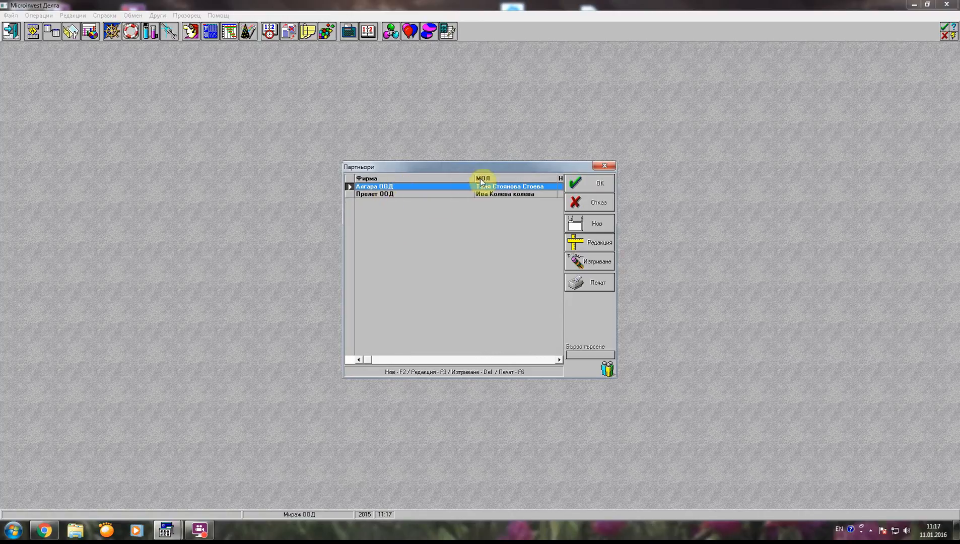
pyautogui.doubleClick(435, 185)
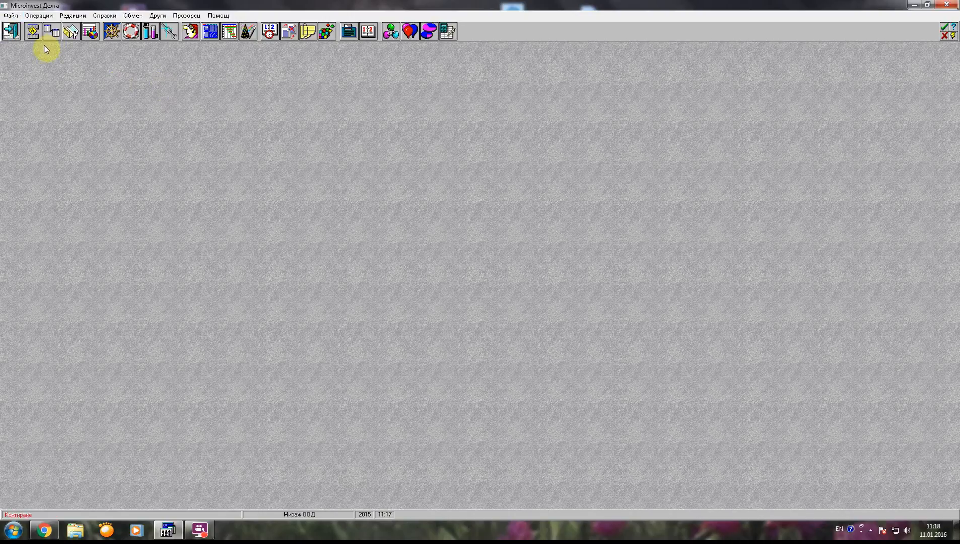
pyautogui.click(41, 16)
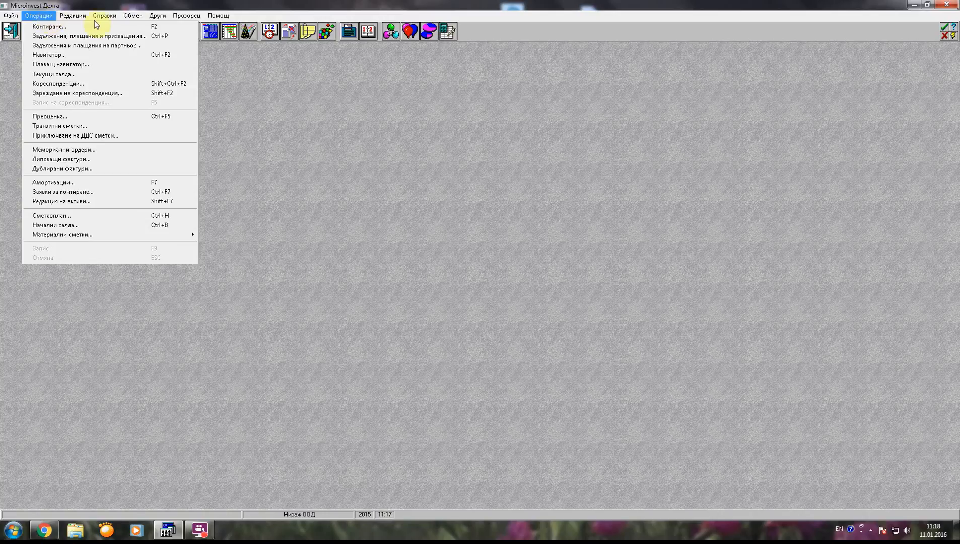
pyautogui.moveTo(70, 23)
pyautogui.moveTo(31, 15)
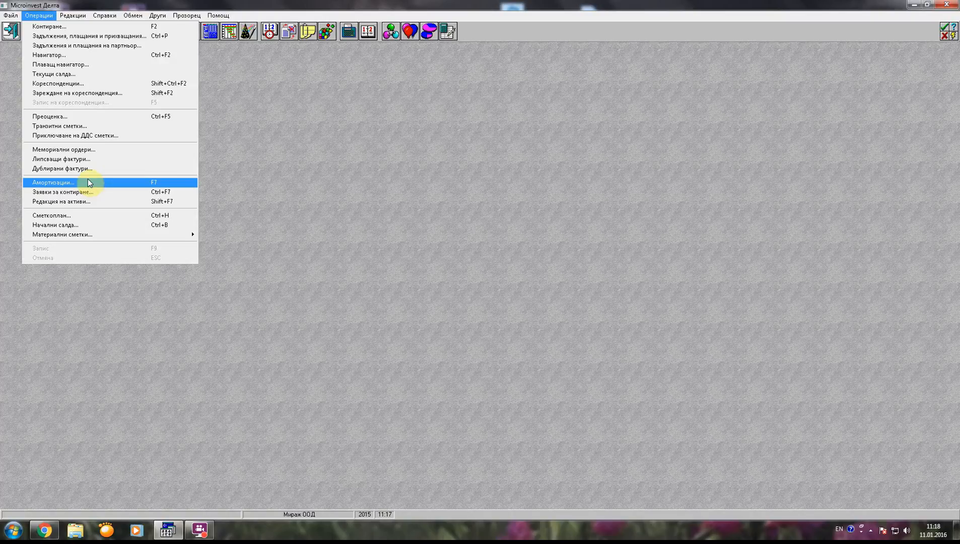
pyautogui.click(270, 127)
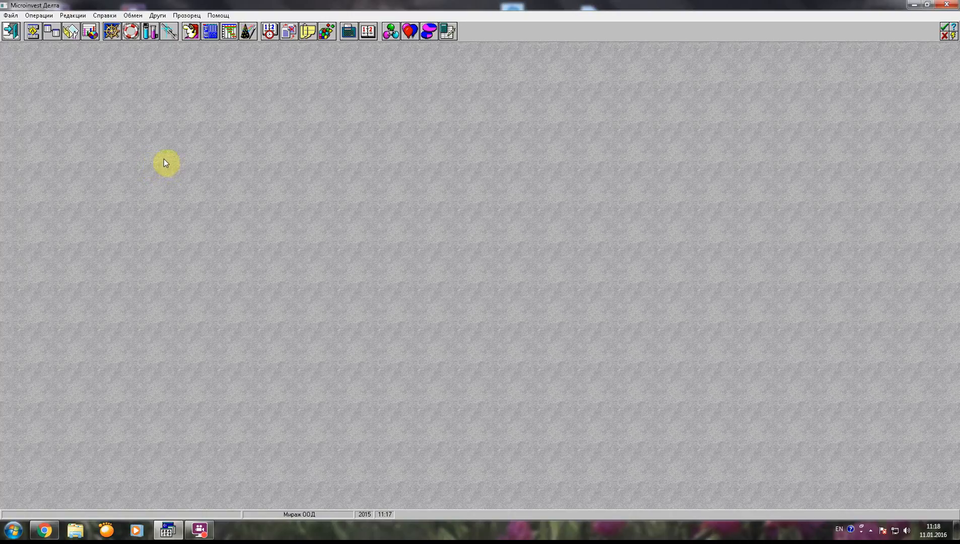
# View the company's individual chart of accounts and the national chart of accounts, closing each one without changes.
pyautogui.click(209, 33)
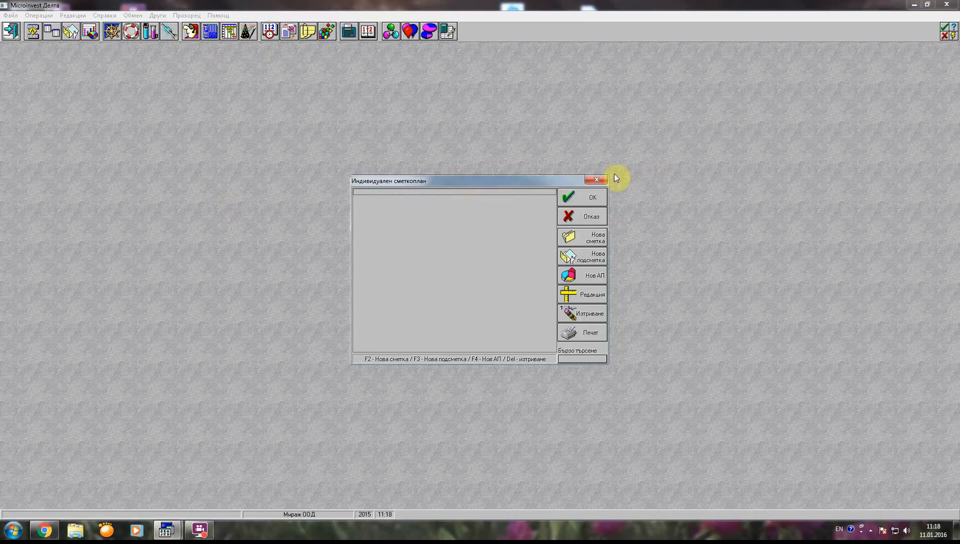
pyautogui.click(597, 181)
pyautogui.click(35, 16)
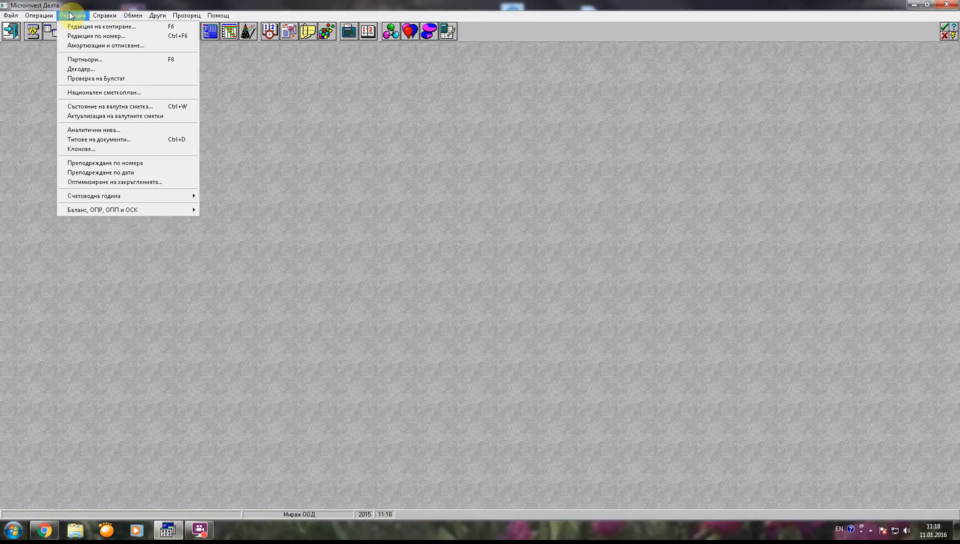
pyautogui.click(91, 90)
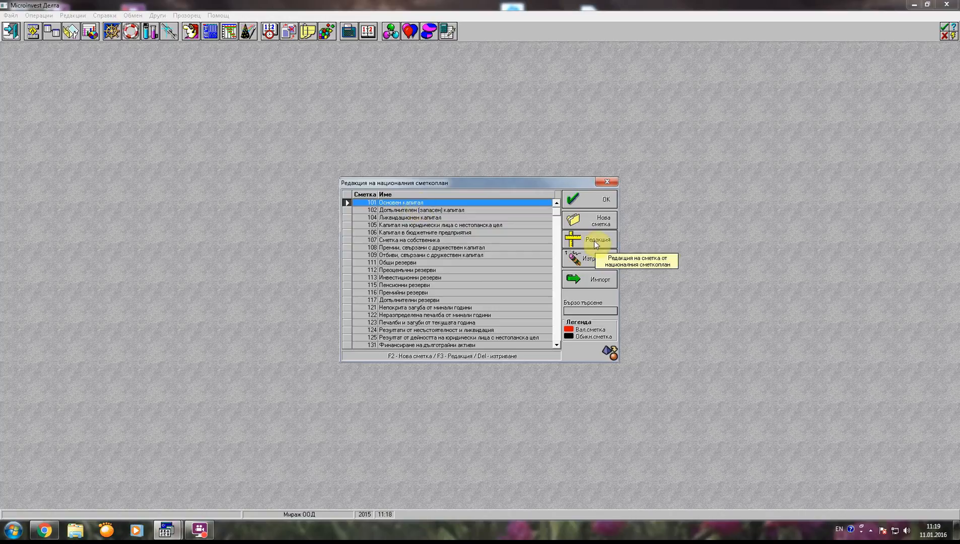
pyautogui.click(605, 186)
# Add balance accounts 101 and 426 to the individual chart of accounts.
pyautogui.click(210, 31)
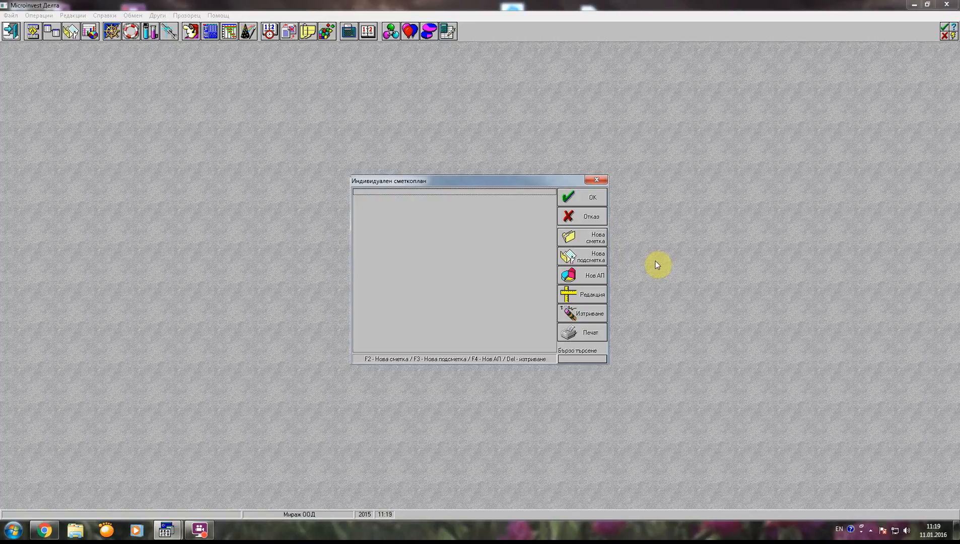
pyautogui.click(588, 240)
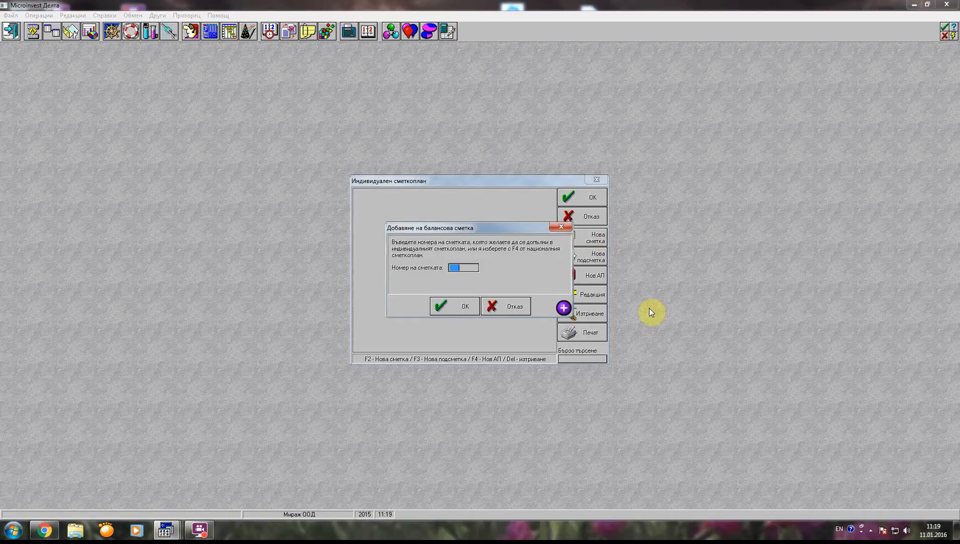
pyautogui.write('101')
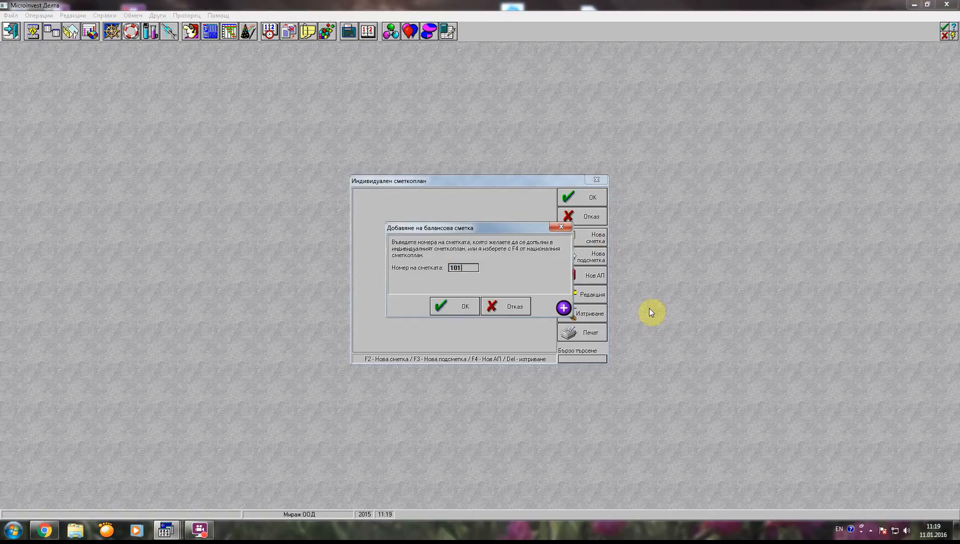
pyautogui.click(460, 308)
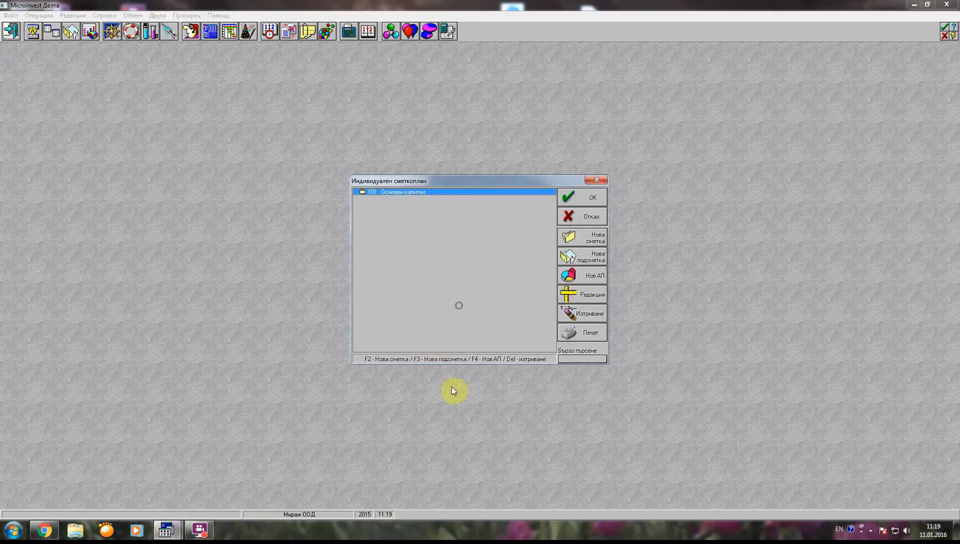
pyautogui.click(578, 241)
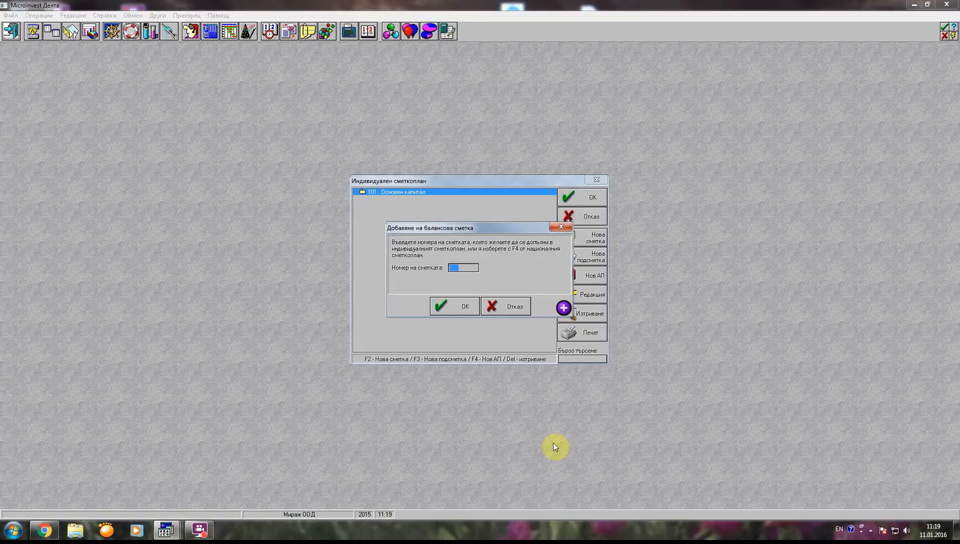
pyautogui.write('426')
pyautogui.click(458, 306)
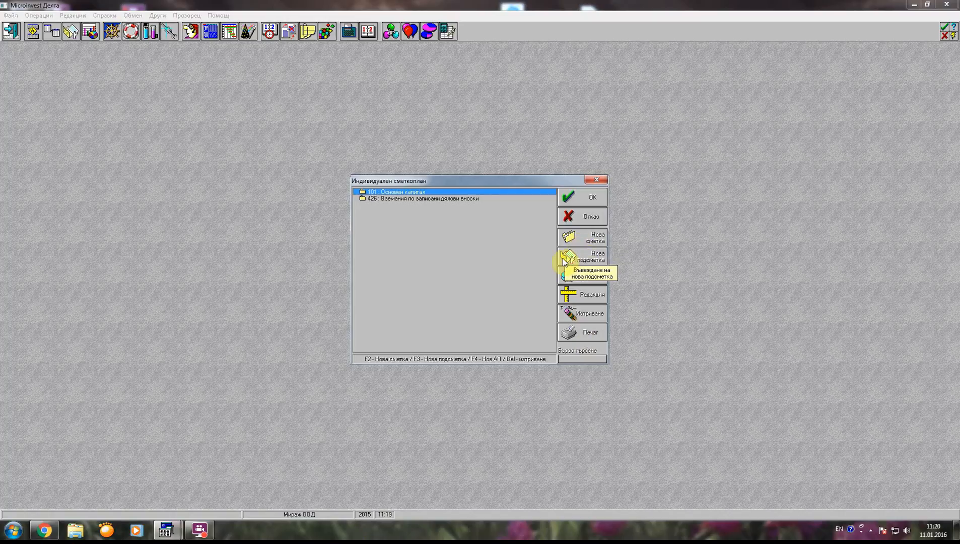
# Add balance accounts 501 and 503 to the individual chart of accounts.
pyautogui.click(590, 238)
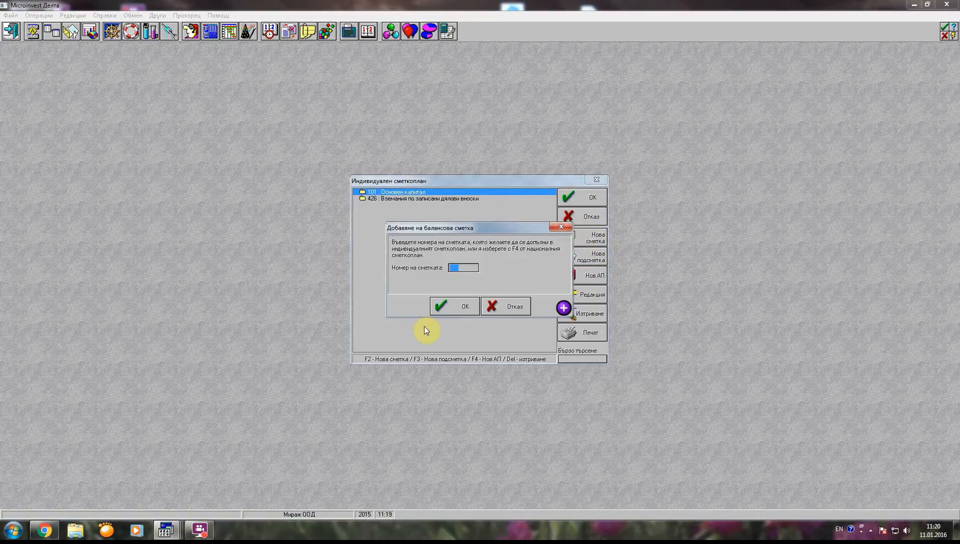
pyautogui.write('501')
pyautogui.click(454, 307)
pyautogui.click(584, 238)
pyautogui.write('503')
pyautogui.click(453, 306)
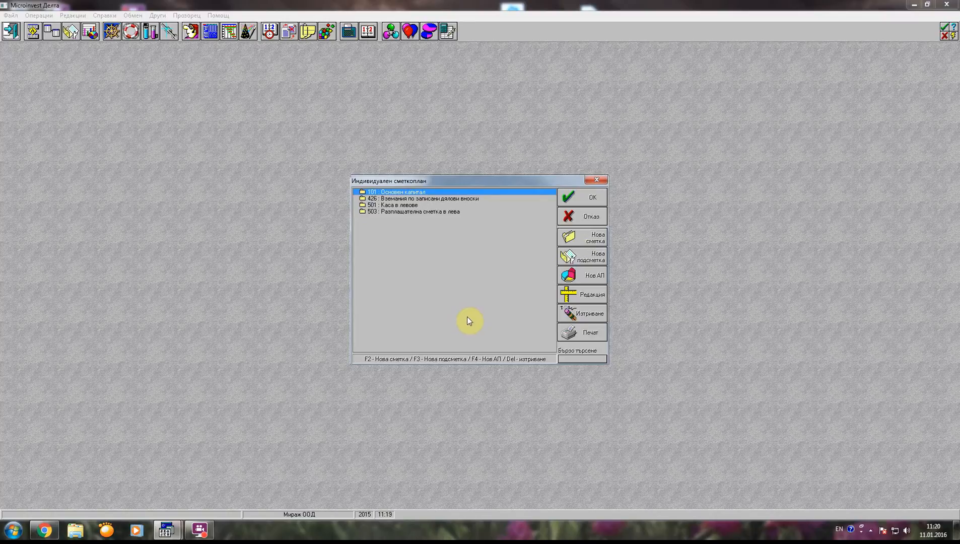
# Add balance accounts 401 and 411 to the individual chart of accounts and accept the chart.
pyautogui.click(585, 240)
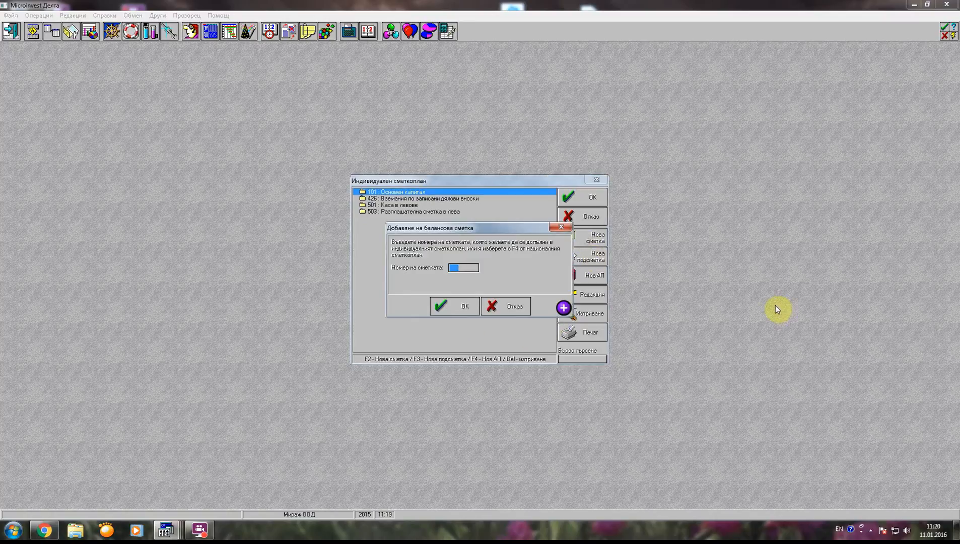
pyautogui.write('401')
pyautogui.click(455, 307)
pyautogui.click(582, 243)
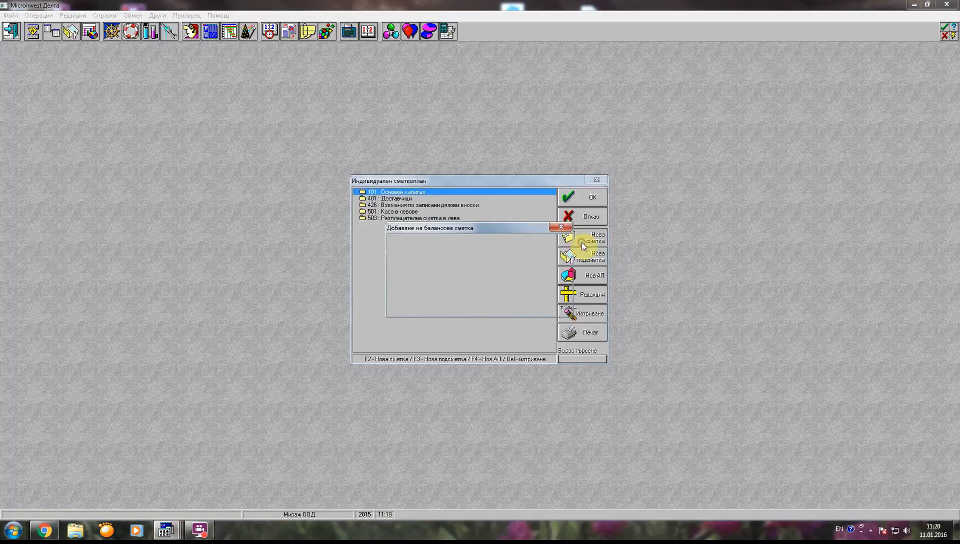
pyautogui.write('411')
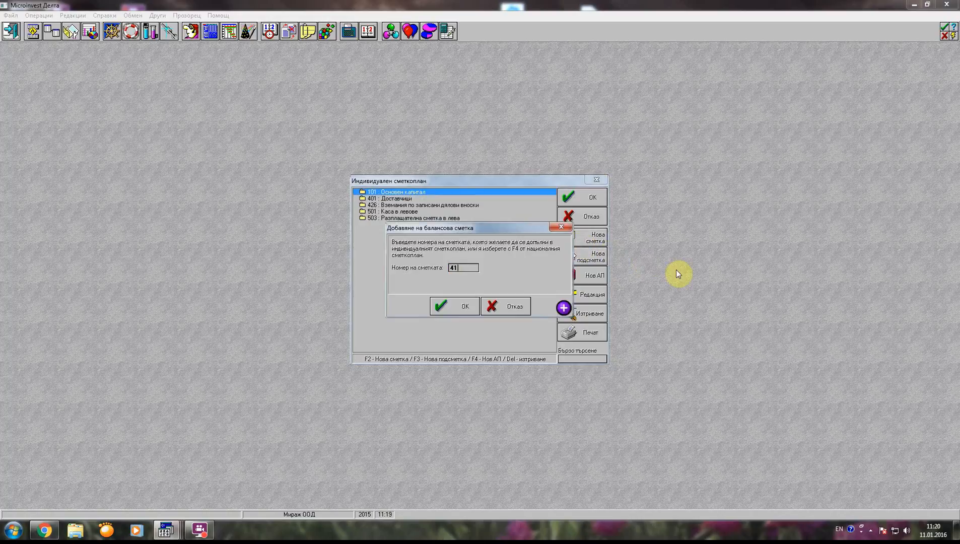
pyautogui.click(436, 311)
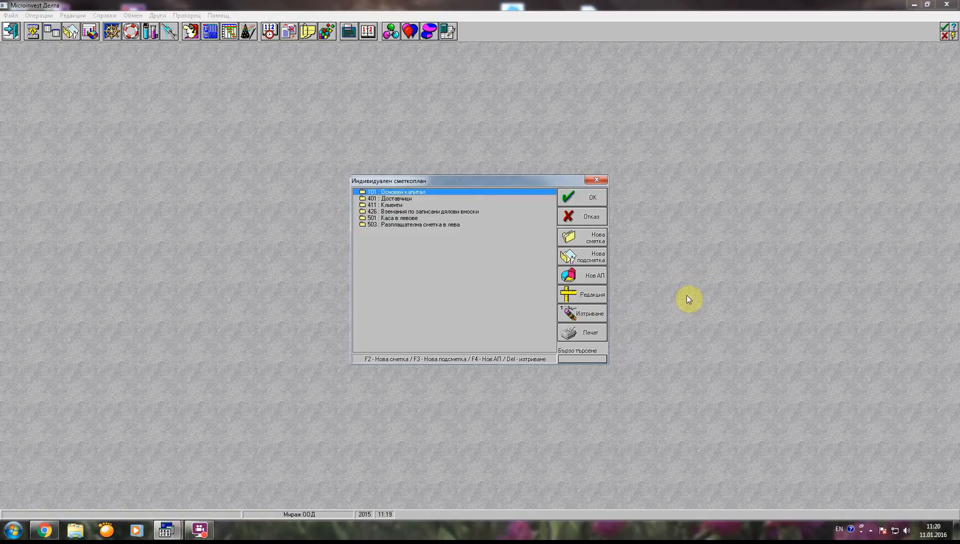
pyautogui.click(588, 196)
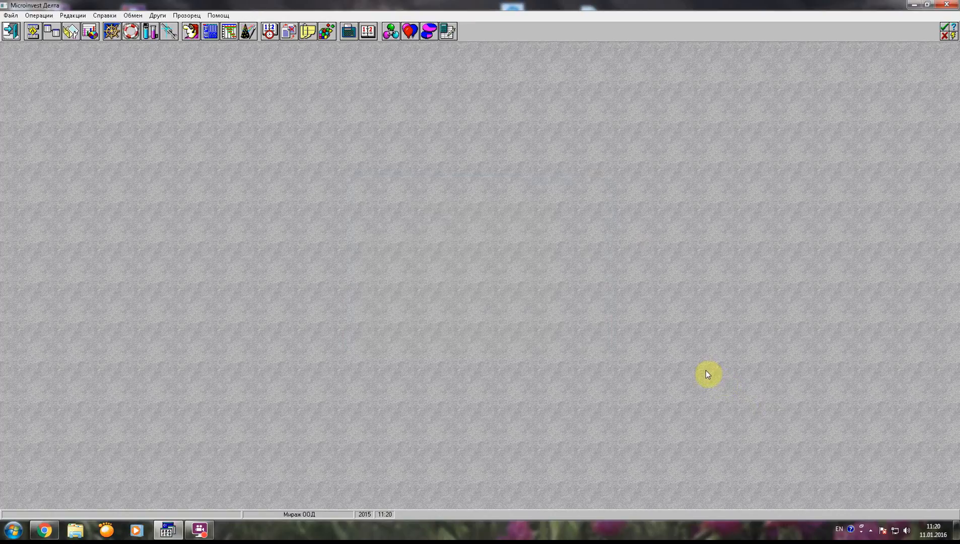
# Open the national chart of accounts for editing and select account 460 Вътрешни разчети.
pyautogui.click(38, 15)
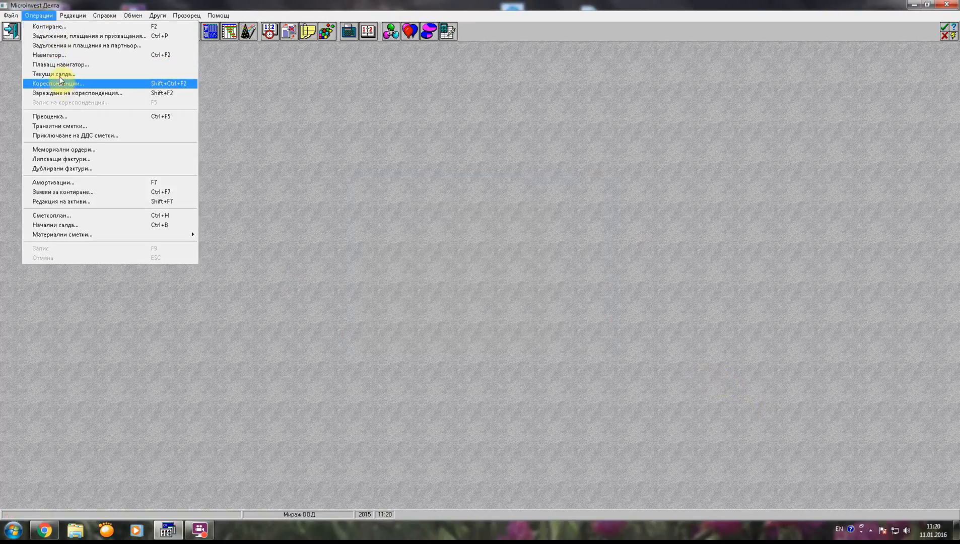
pyautogui.moveTo(74, 16)
pyautogui.click(85, 92)
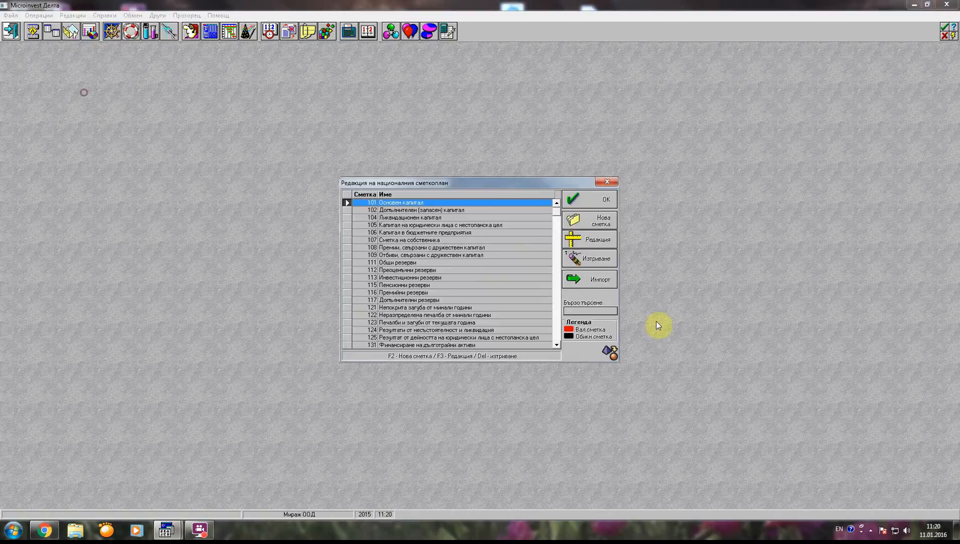
pyautogui.scroll(-15, 560, 246)
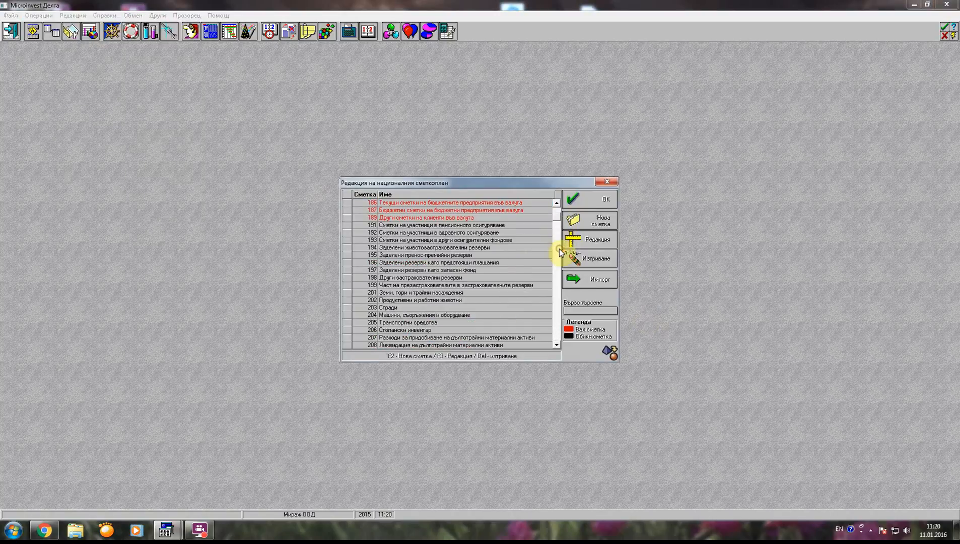
pyautogui.scroll(-15, 556, 236)
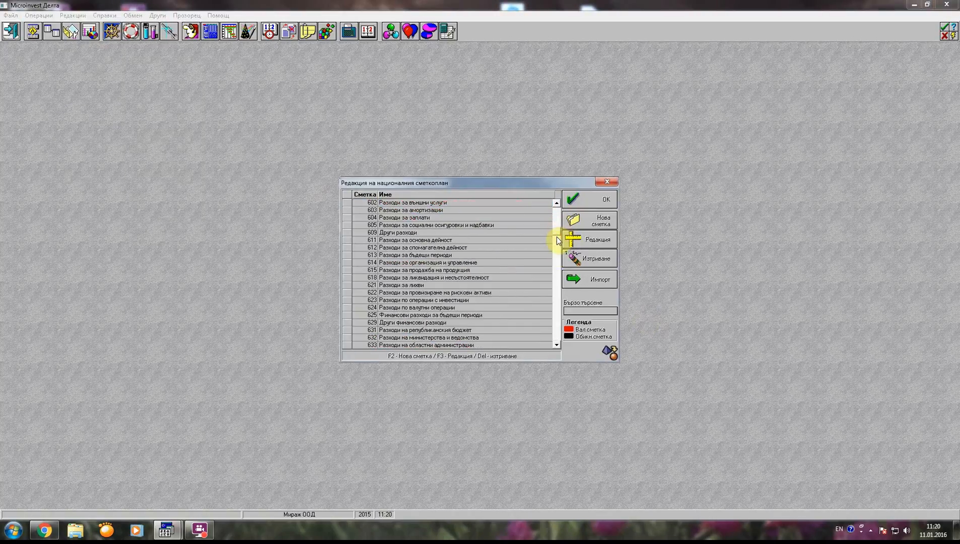
pyautogui.scroll(10, 556, 216)
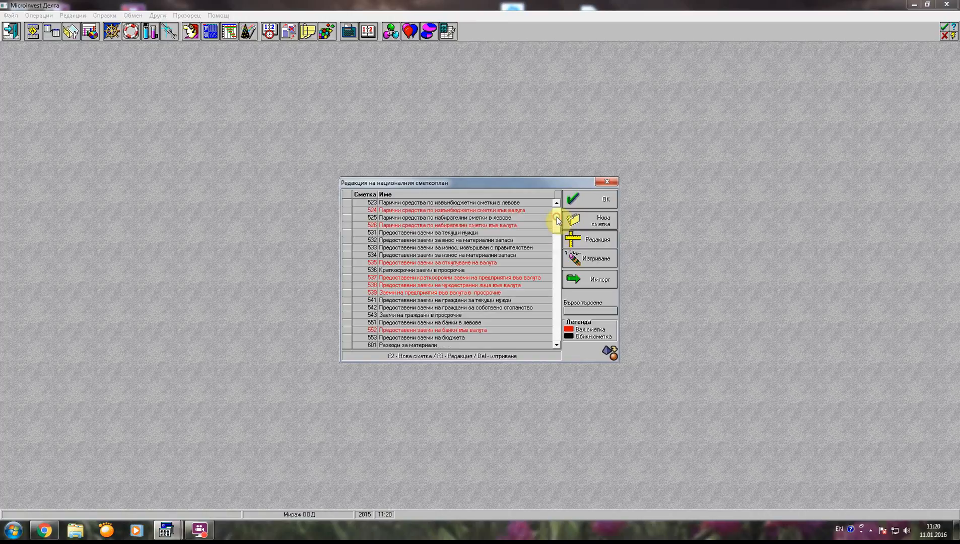
pyautogui.scroll(7, 556, 216)
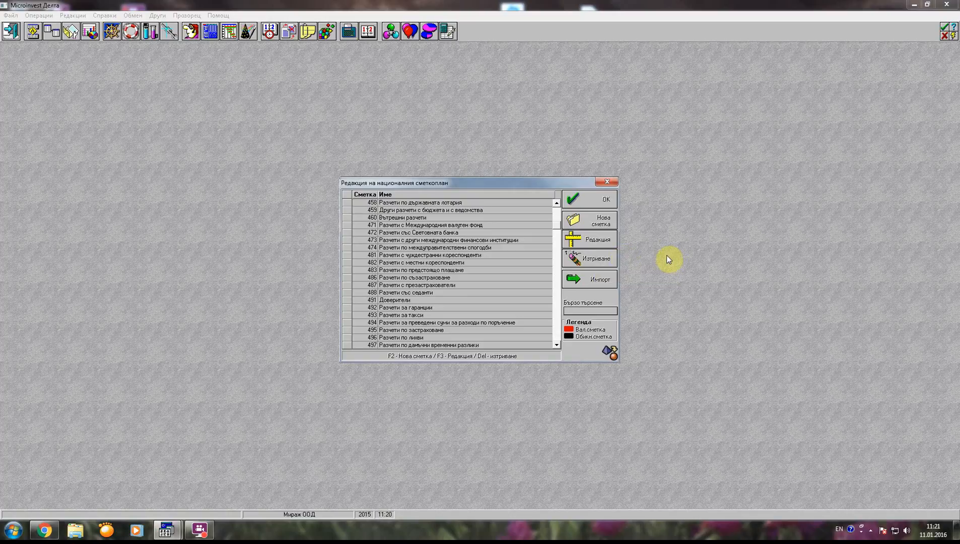
pyautogui.click(429, 218)
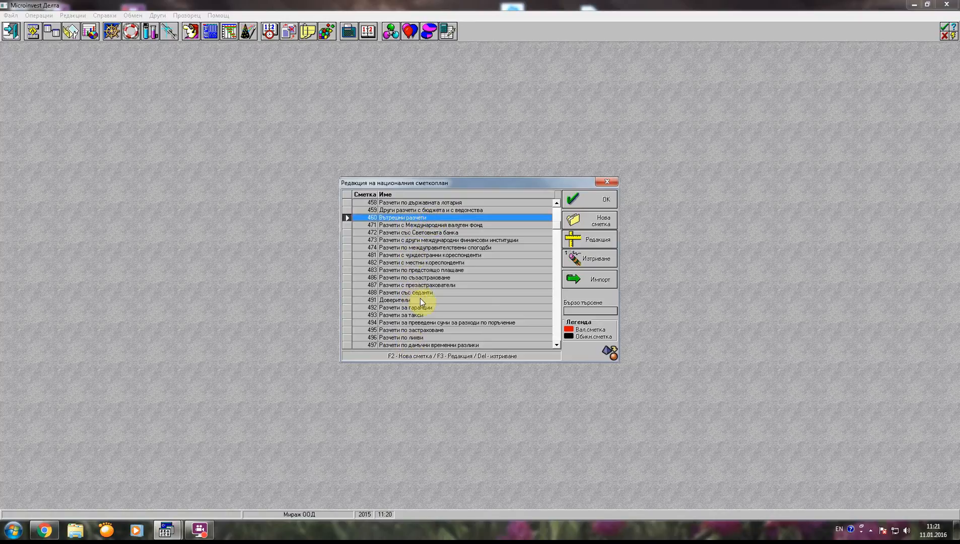
# Create account 461 named "Разчети с НОИ" in the national chart of accounts.
pyautogui.click(600, 221)
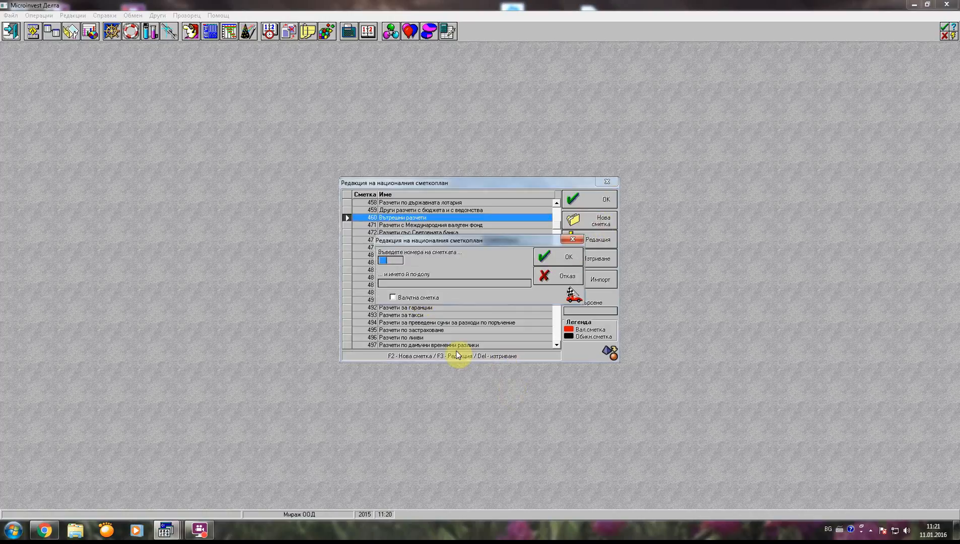
pyautogui.write('461')
pyautogui.click(415, 282)
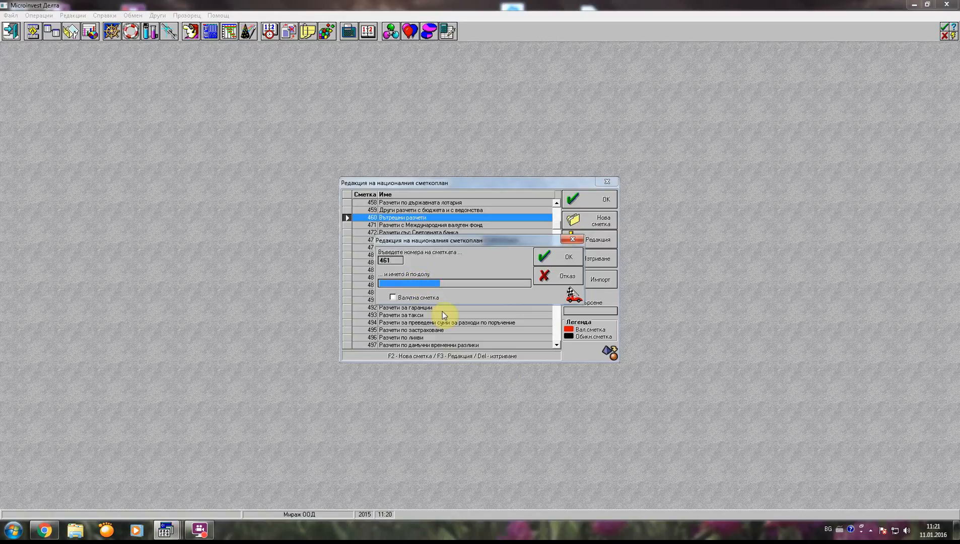
pyautogui.write('Разчети с НОИ')
pyautogui.click(573, 257)
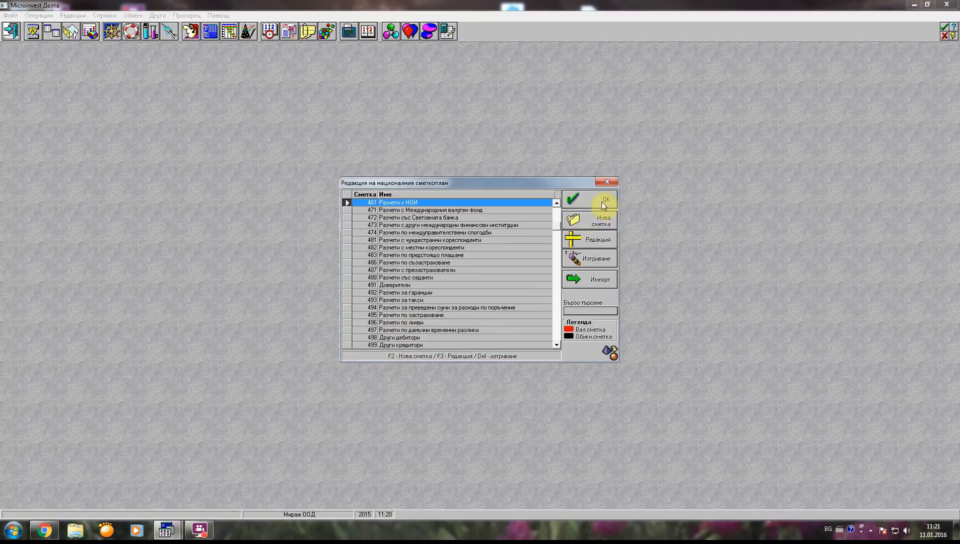
# Create account 463 named "Разчети с НЗОК" in the national chart of accounts and accept the chart.
pyautogui.click(599, 222)
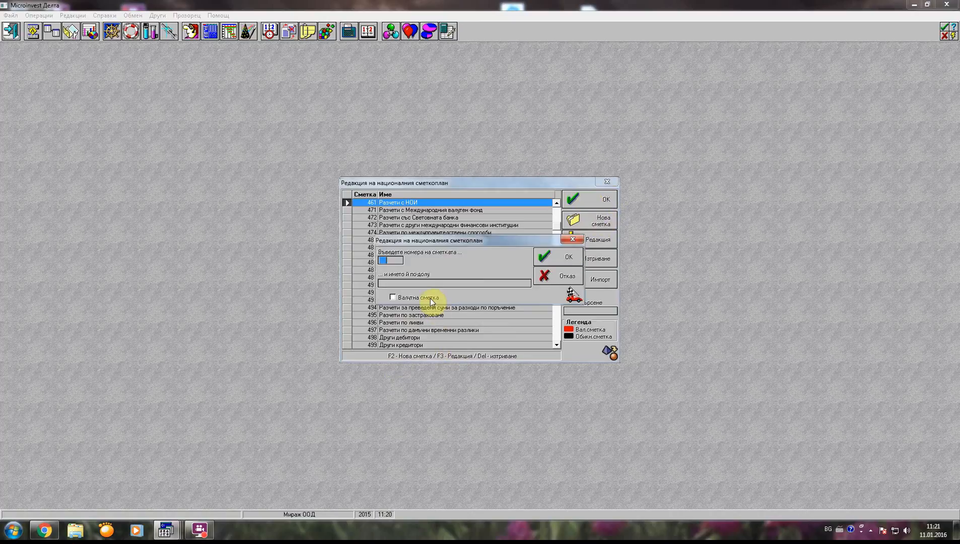
pyautogui.write('463')
pyautogui.click(384, 281)
pyautogui.write('Разчети ')
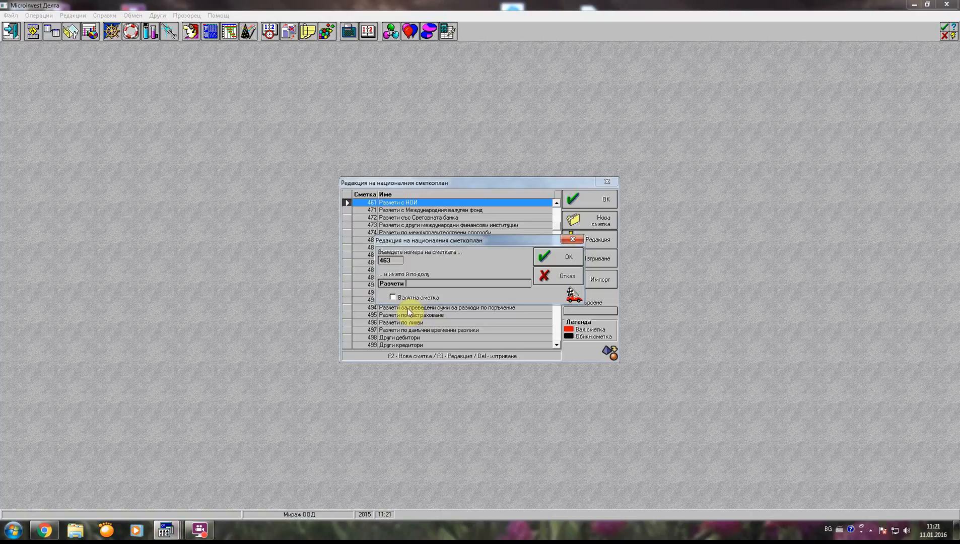
pyautogui.write('з')
pyautogui.press('BackSpace')
pyautogui.write('с НЗОК')
pyautogui.click(553, 257)
pyautogui.click(555, 203)
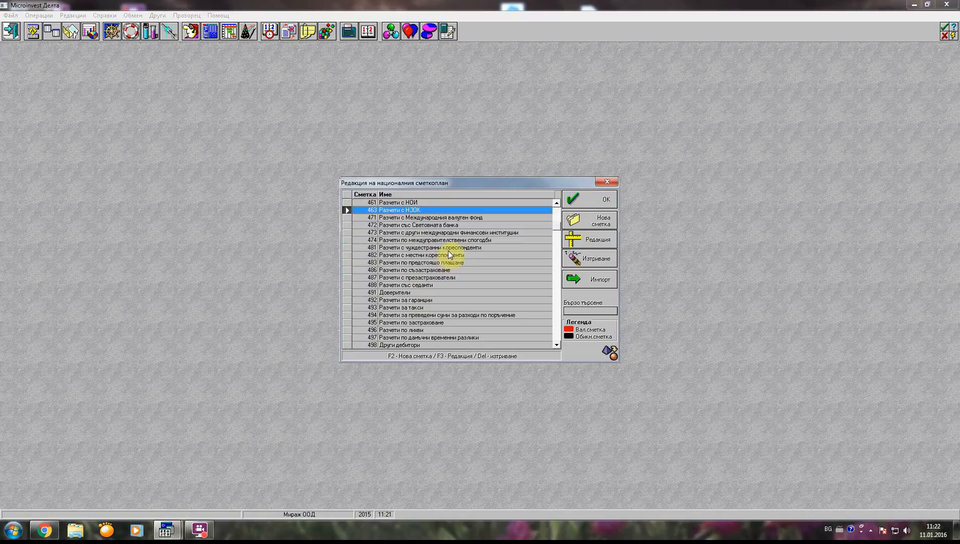
pyautogui.click(604, 201)
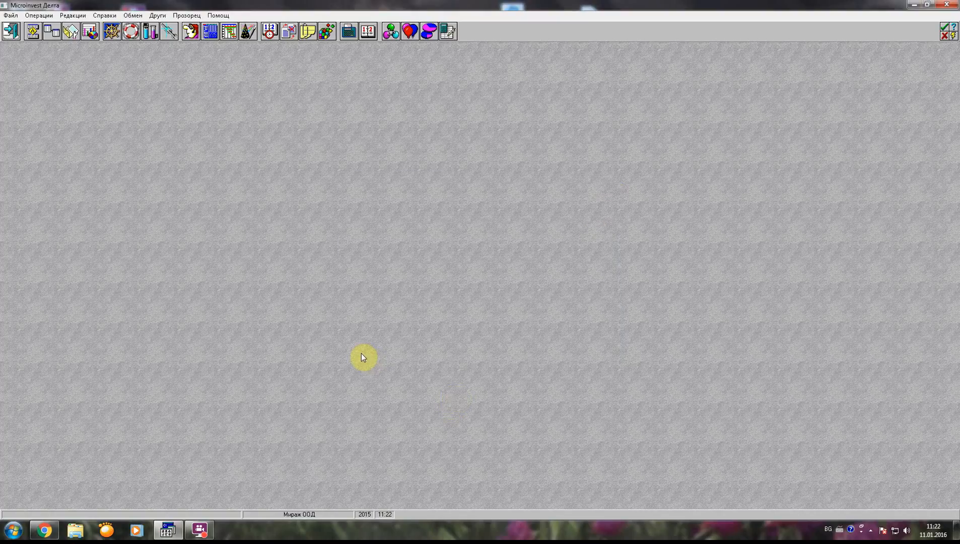
# Open the individual chart of accounts and add balance account 461 Разчети с НОИ to it.
pyautogui.click(207, 32)
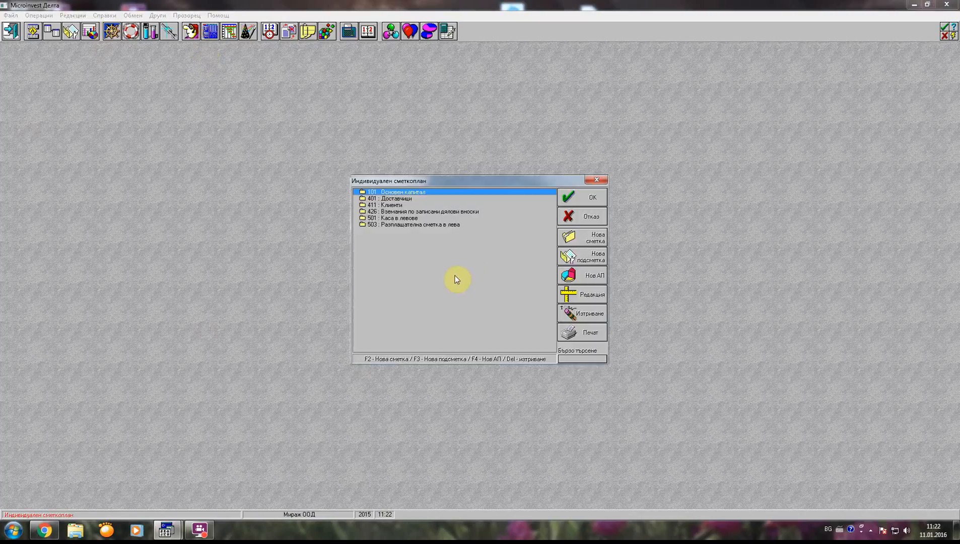
pyautogui.click(564, 251)
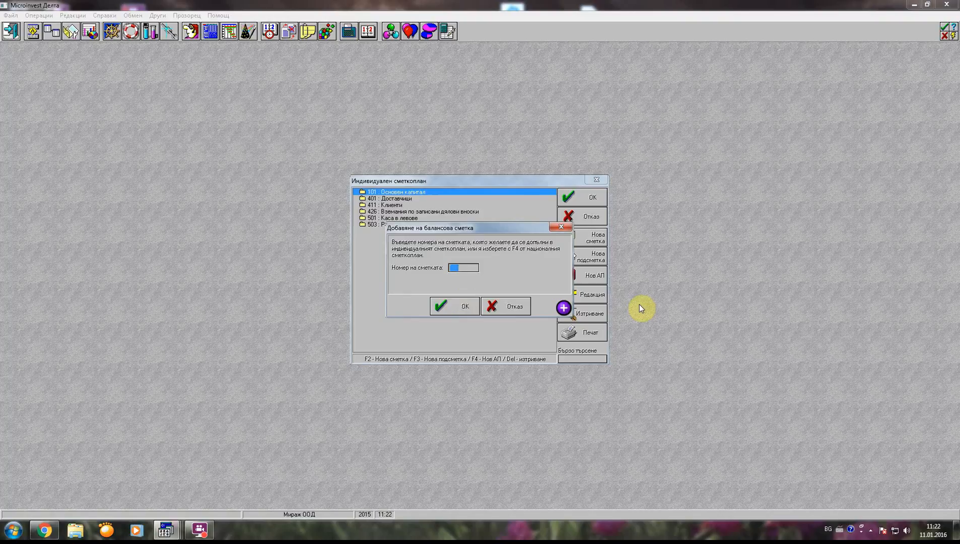
pyautogui.write('61')
pyautogui.press('BackSpace')
pyautogui.write('461')
pyautogui.click(456, 314)
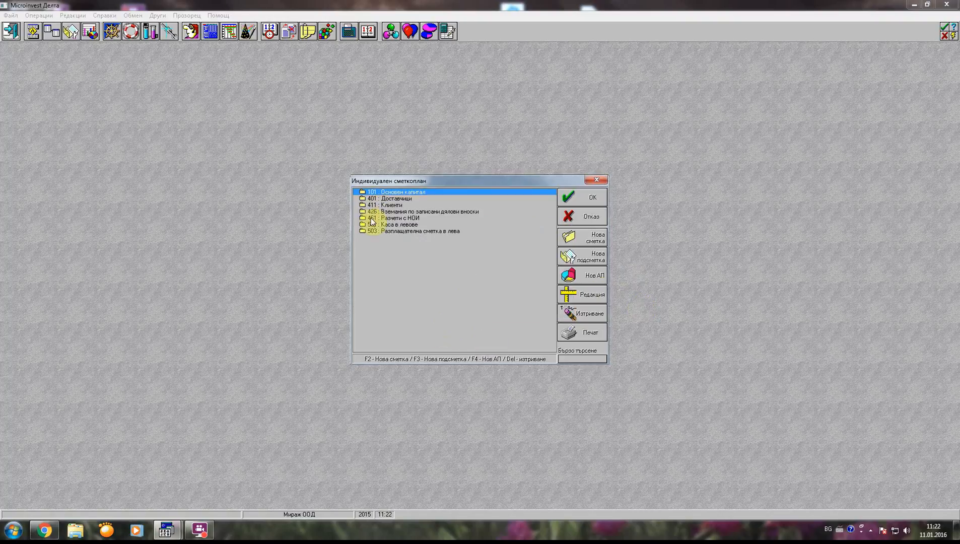
# Add balance account 463 Разчети с НЗОК to the individual chart of accounts, accept the chart and exit the program.
pyautogui.click(587, 238)
pyautogui.write('463')
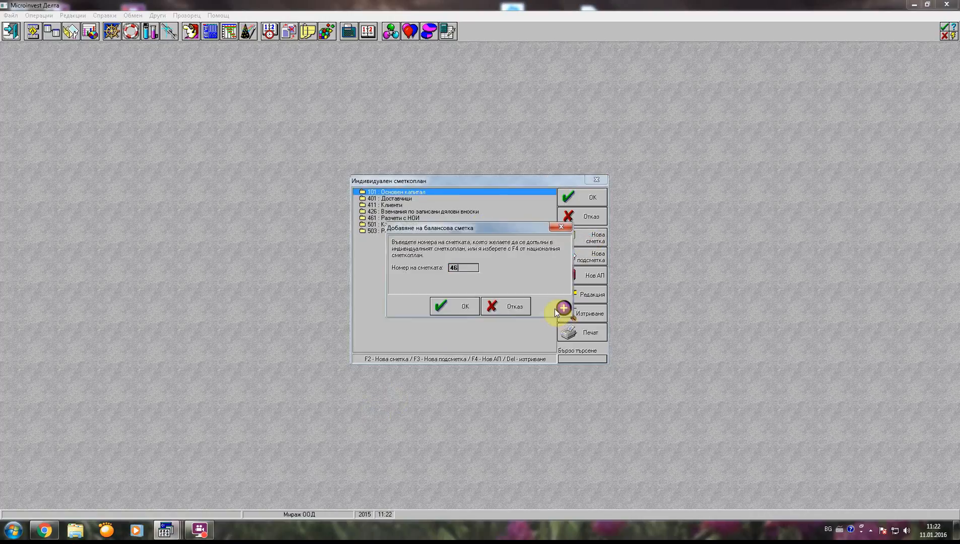
pyautogui.click(443, 305)
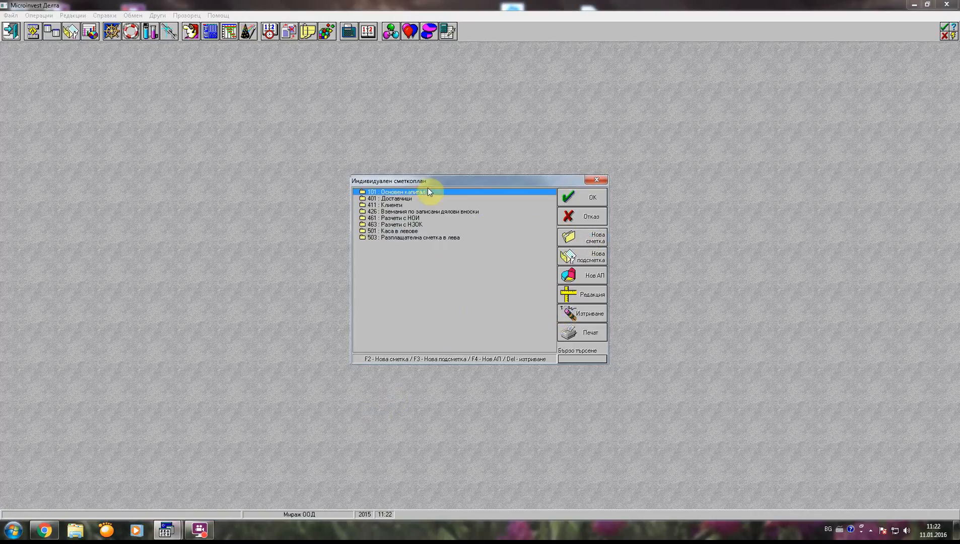
pyautogui.click(591, 197)
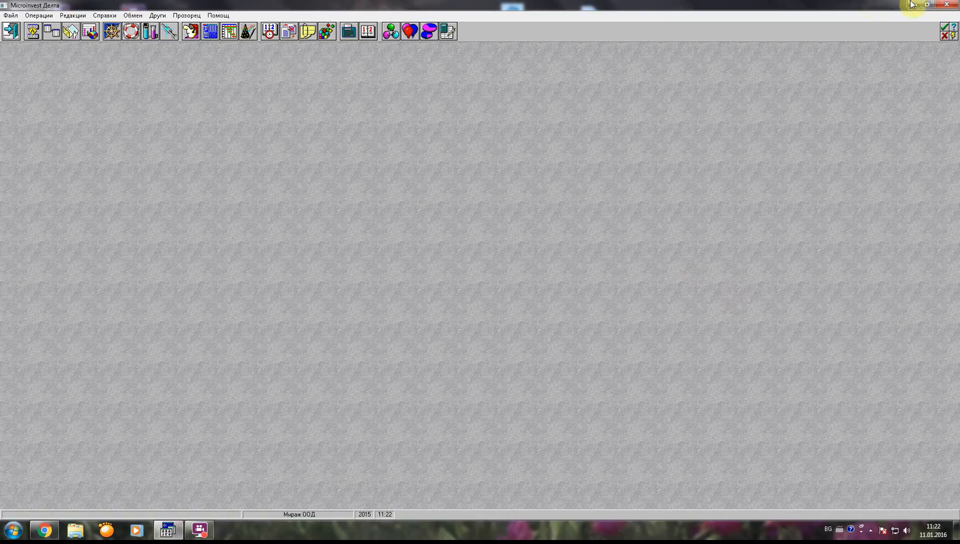
pyautogui.click(952, 28)
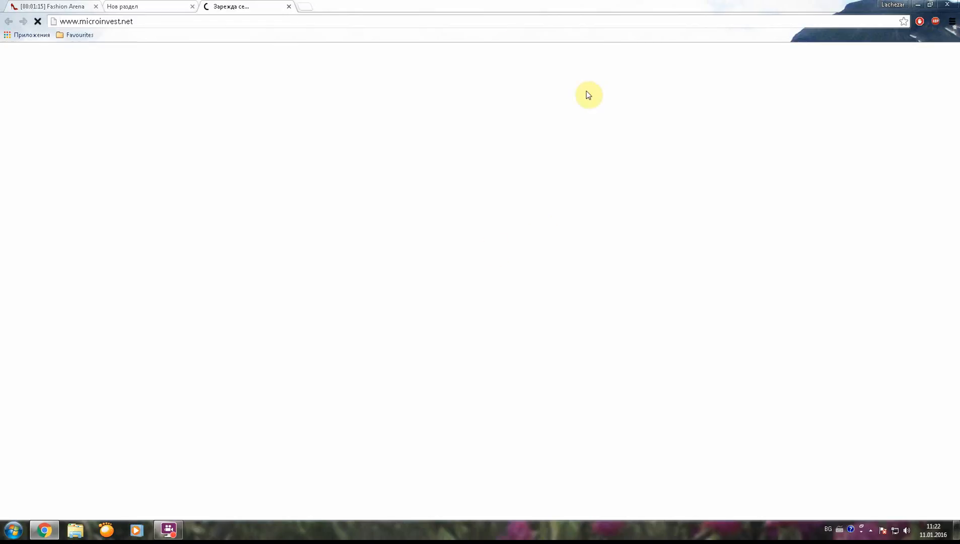